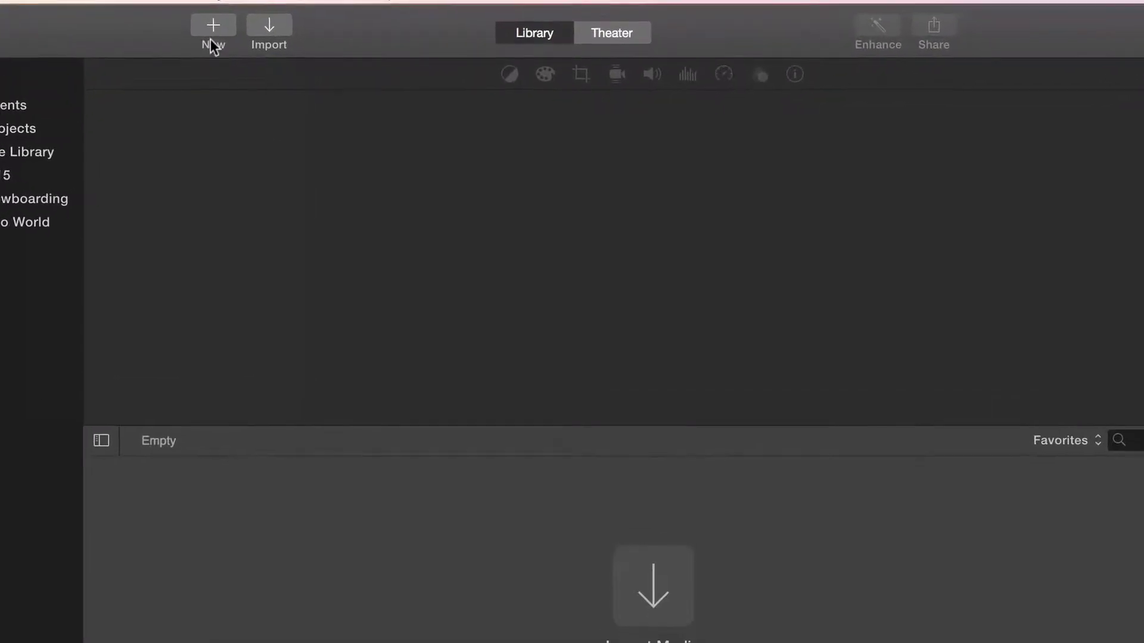
Step: Start a new trailer and preview the Adrenaline, Epic Drama and Holiday templates
left_click(204, 29)
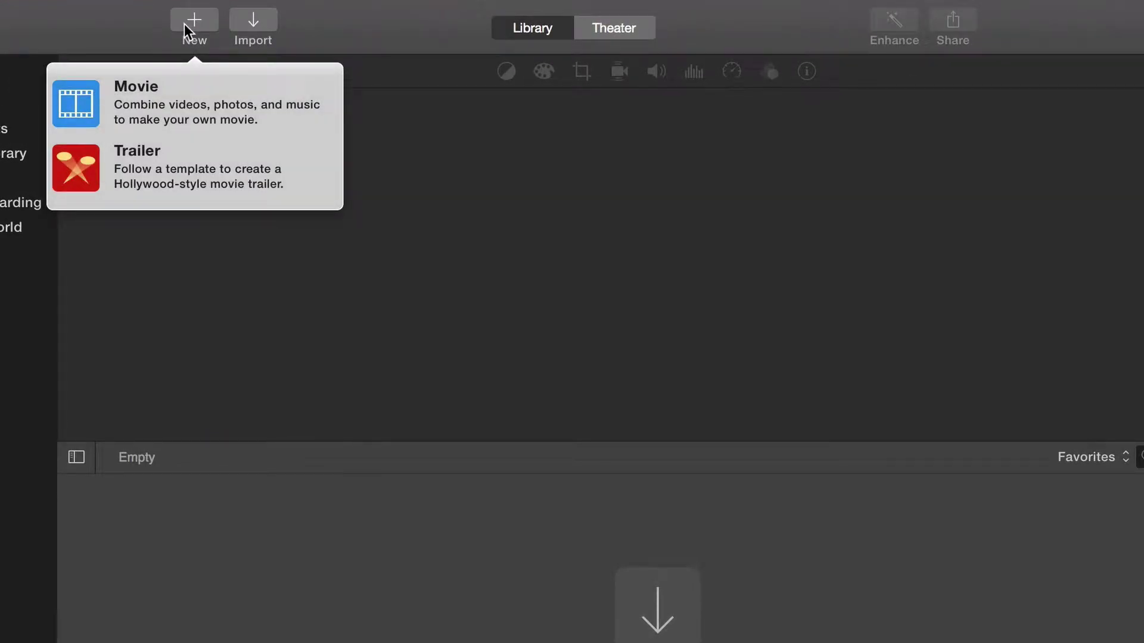
left_click(163, 183)
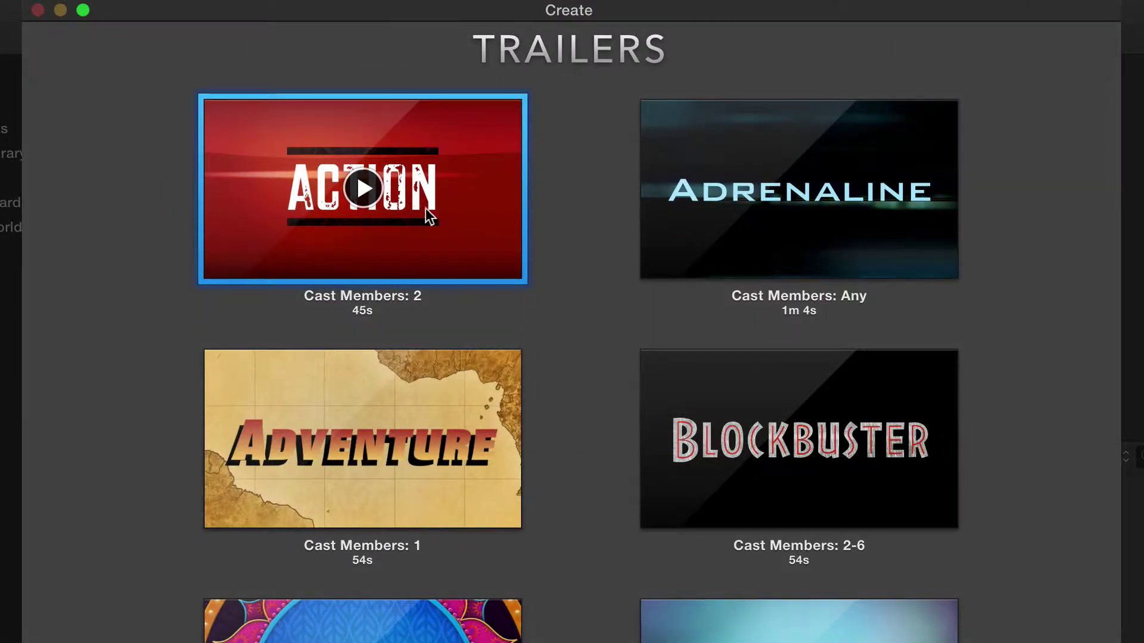
left_click(808, 192)
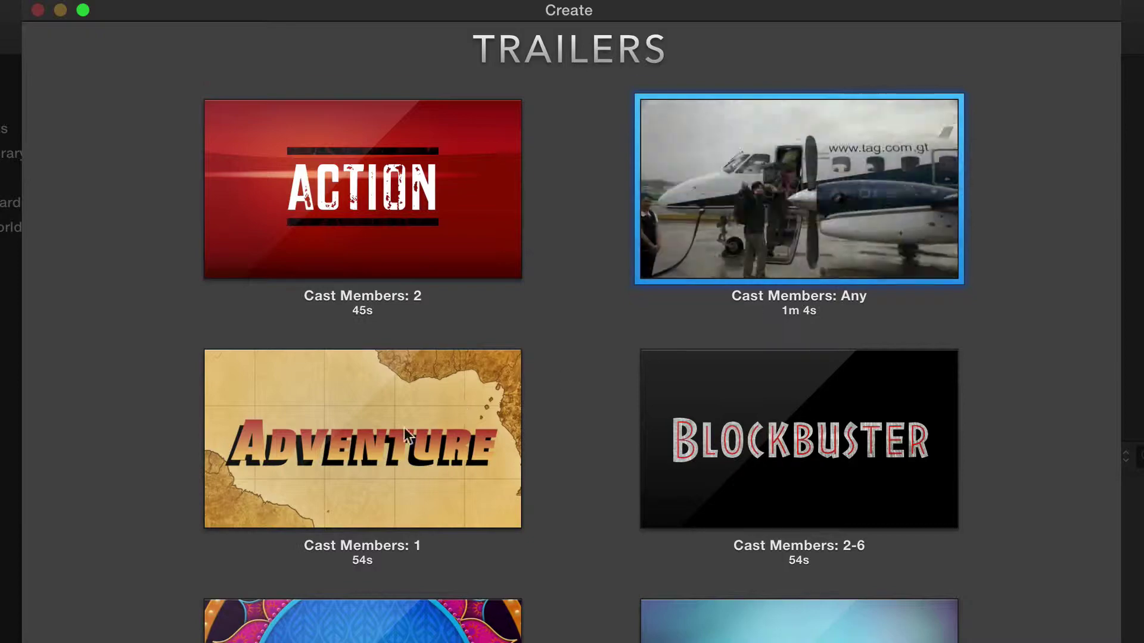
scroll(727, 334, "down", 5)
left_click(806, 437)
scroll(798, 441, "down", 7)
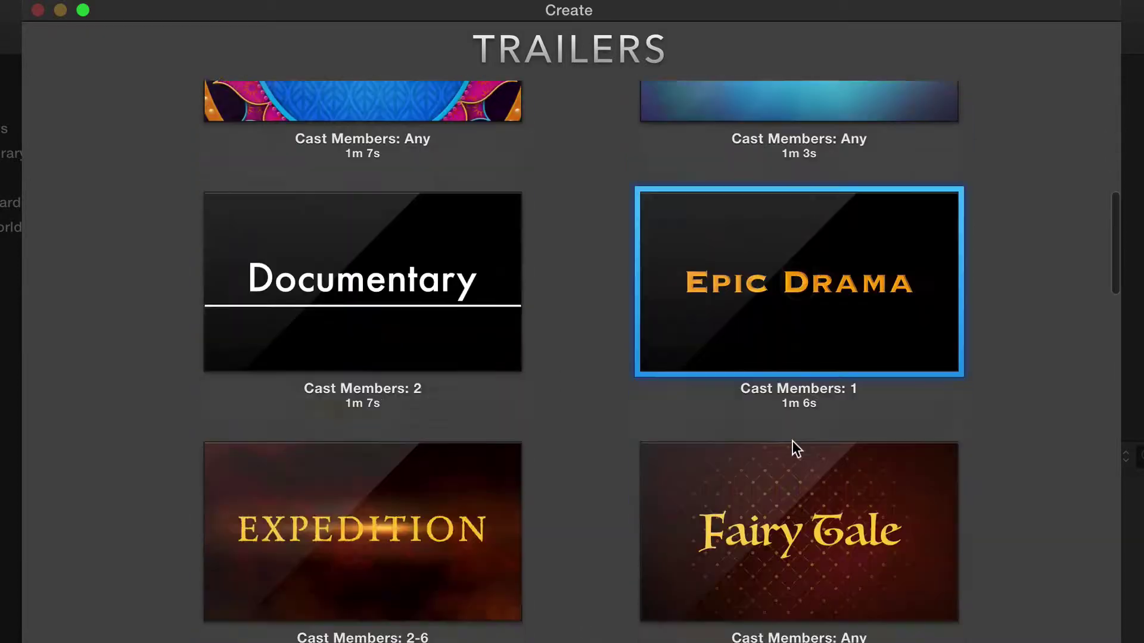
left_click(253, 328)
left_click(674, 596)
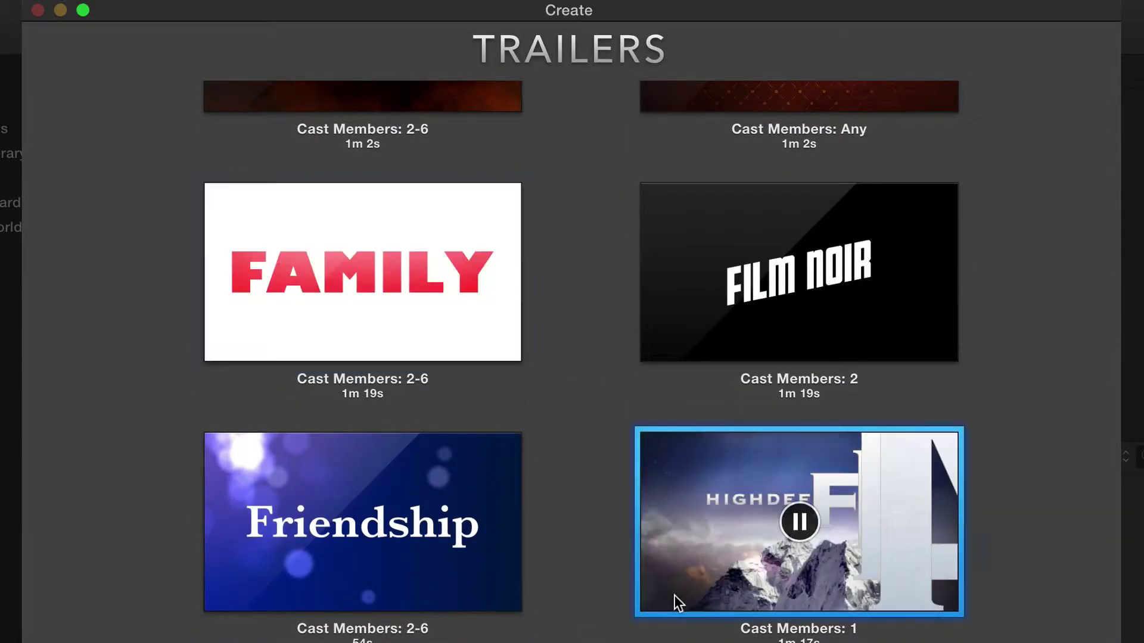
left_click(802, 522)
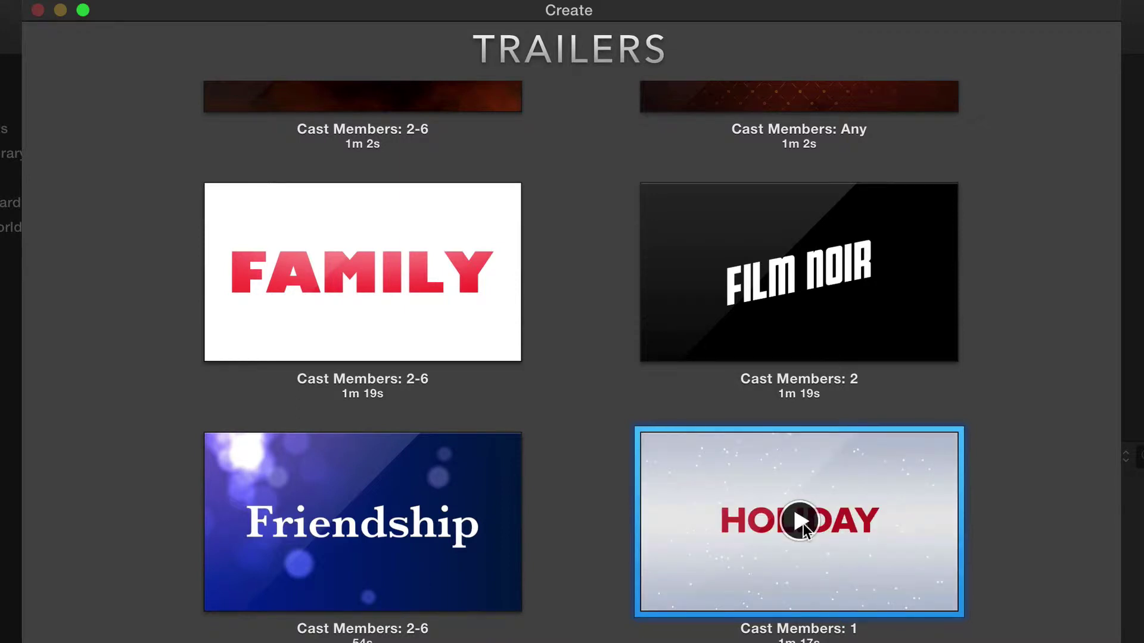
Step: Create a Holiday trailer named 'Snowboarding' in the Snowboarding event
double_click(728, 555)
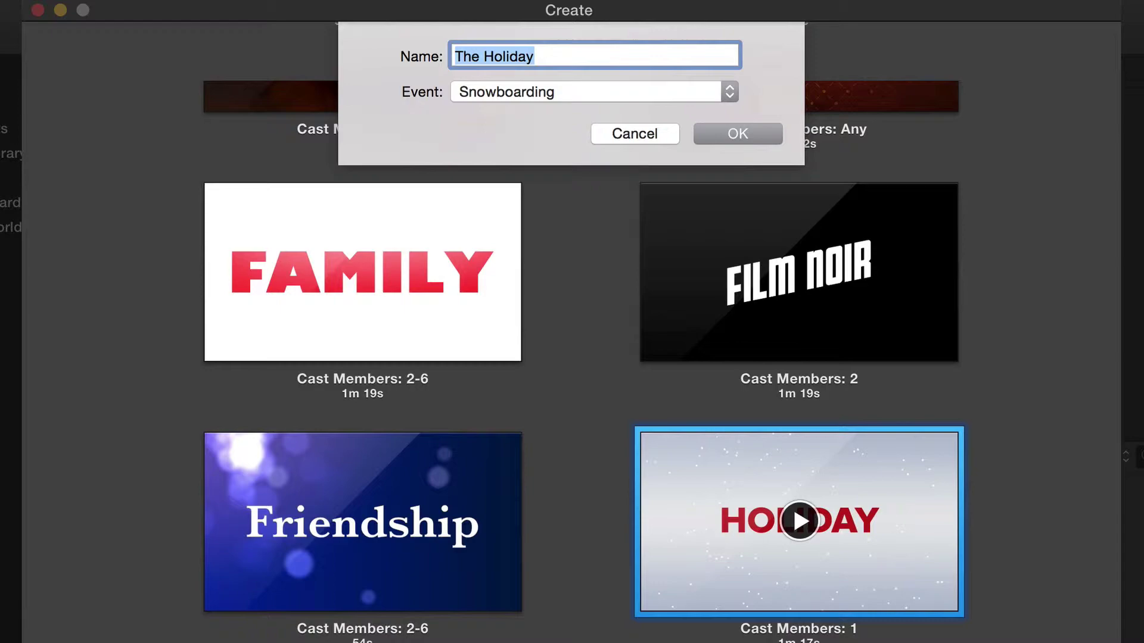
type("Snowboarding")
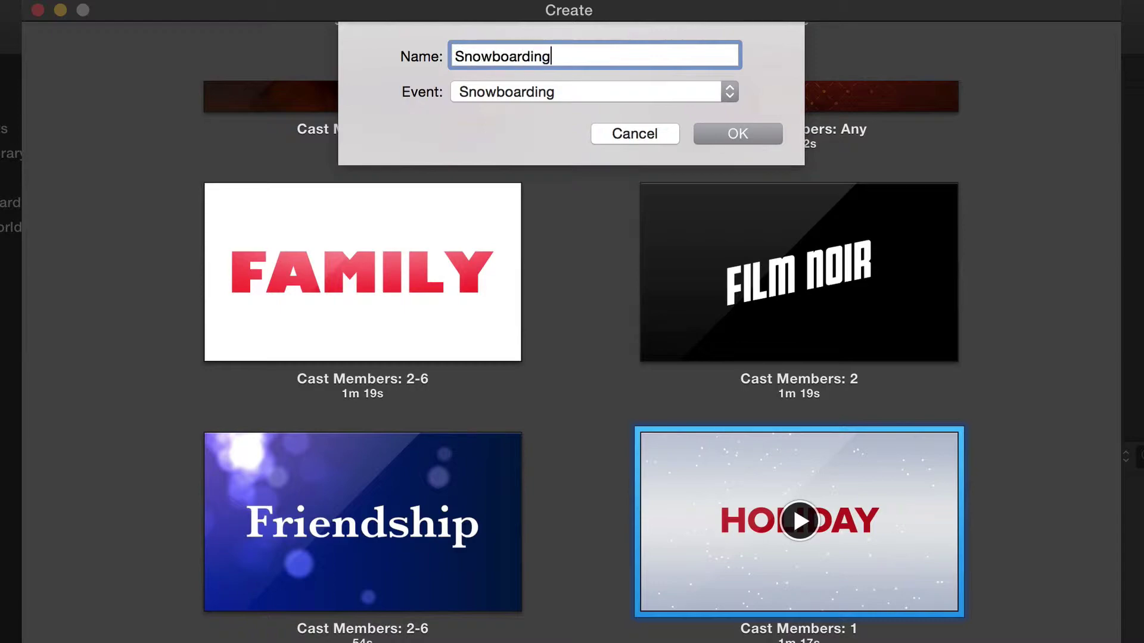
left_click(729, 129)
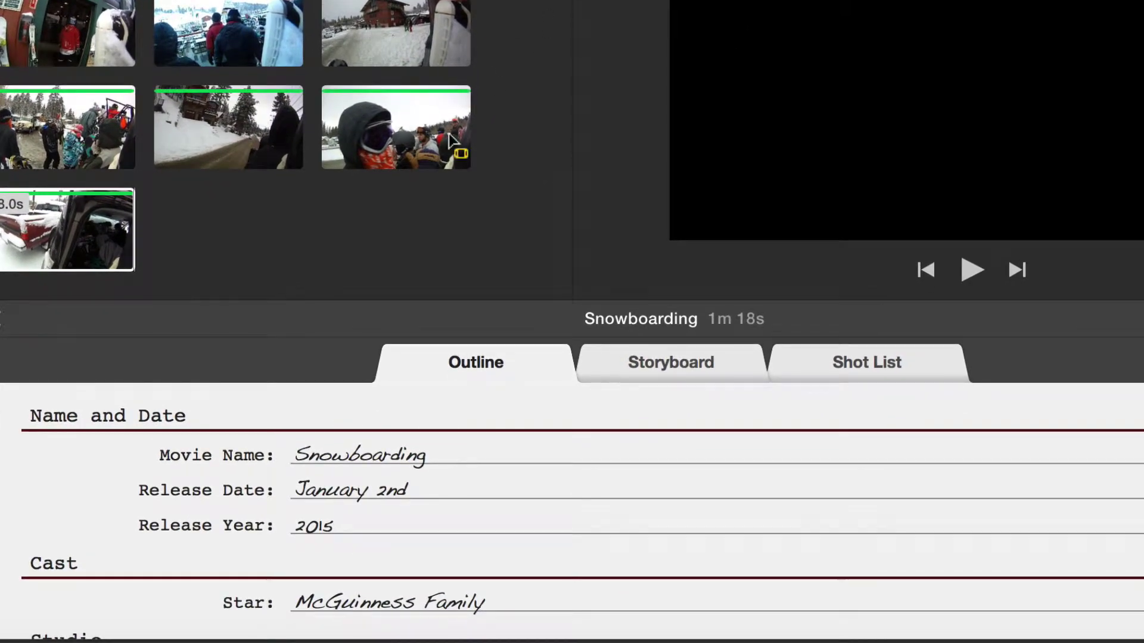
Step: Set the release day to 15th and enter the star's name
left_click(260, 458)
key("Tab")
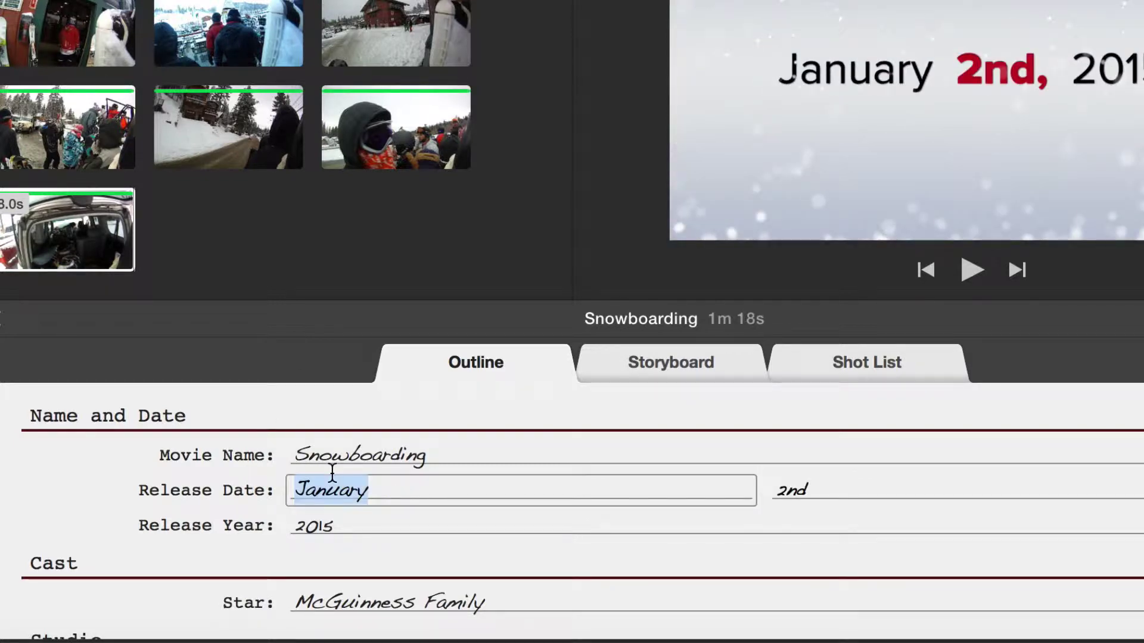
key("Tab")
double_click(810, 492)
type("15th")
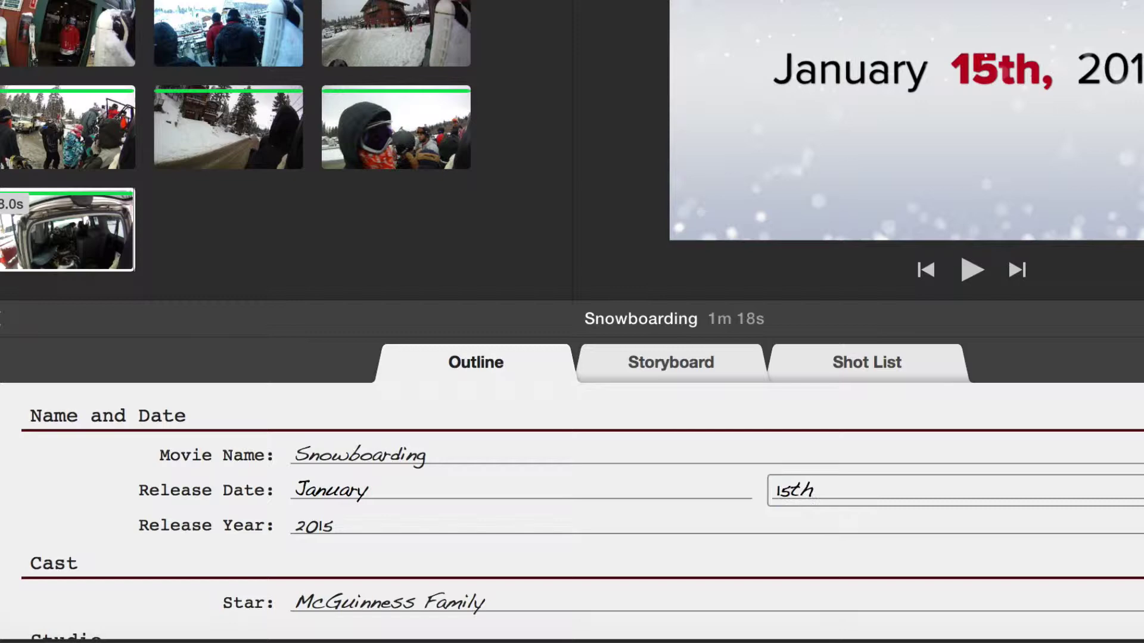
scroll(409, 472, "down", 3)
left_click(409, 480)
type("Appleseed")
Step: Name the studio 'Snow Adventure Films' and keep the Snowy Mountain Peak logo style
scroll(779, 494, "down", 3)
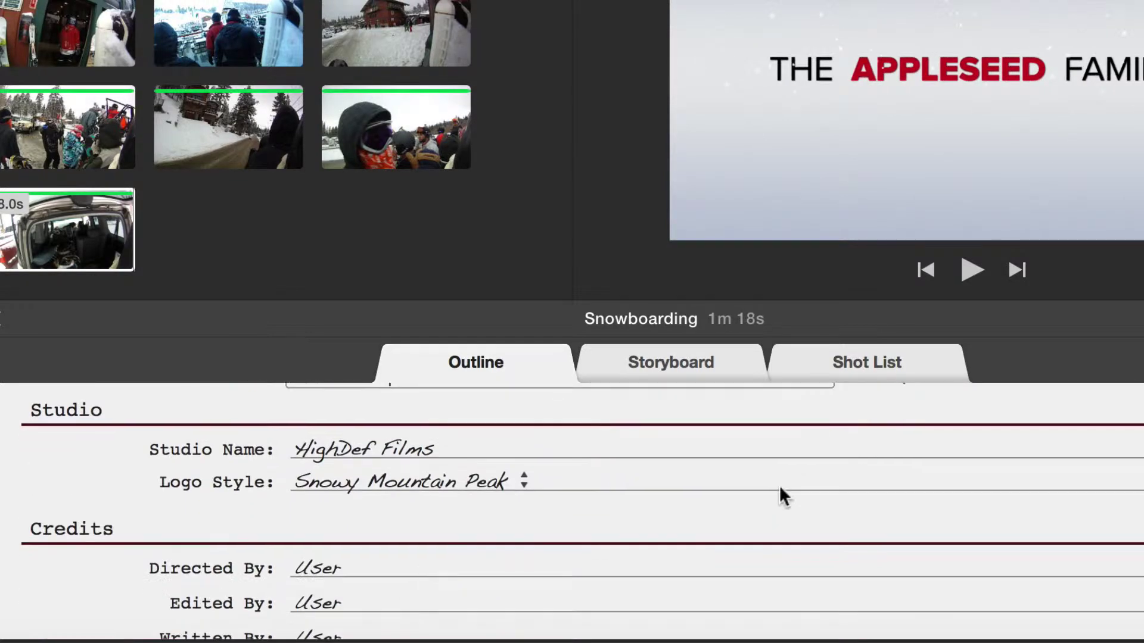
double_click(310, 448)
type("Adventure")
double_click(343, 449)
type("Fun Adventure")
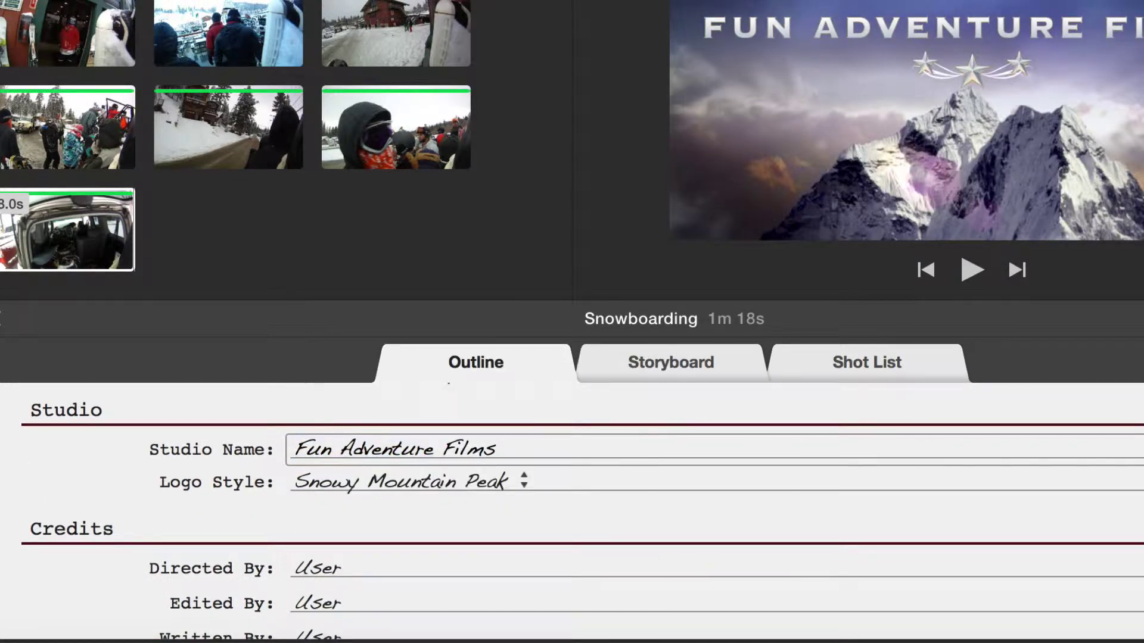
left_click(429, 481)
left_click(423, 474)
left_click(423, 474)
left_click(413, 605)
left_click(417, 481)
left_click(384, 296)
double_click(324, 448)
type("Snow")
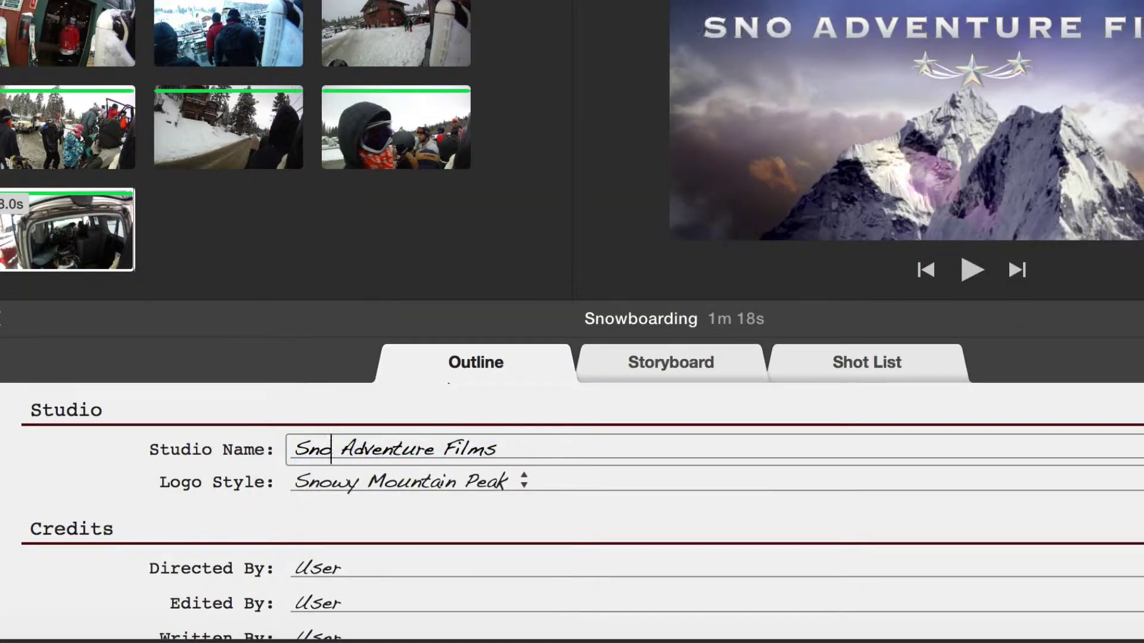
Step: Enter crew names for the Directed By, Edited By, Written By and Executive Producer credits
key("Tab")
type("David")
key("Tab")
type("Jason")
key("Tab")
type("Jessica")
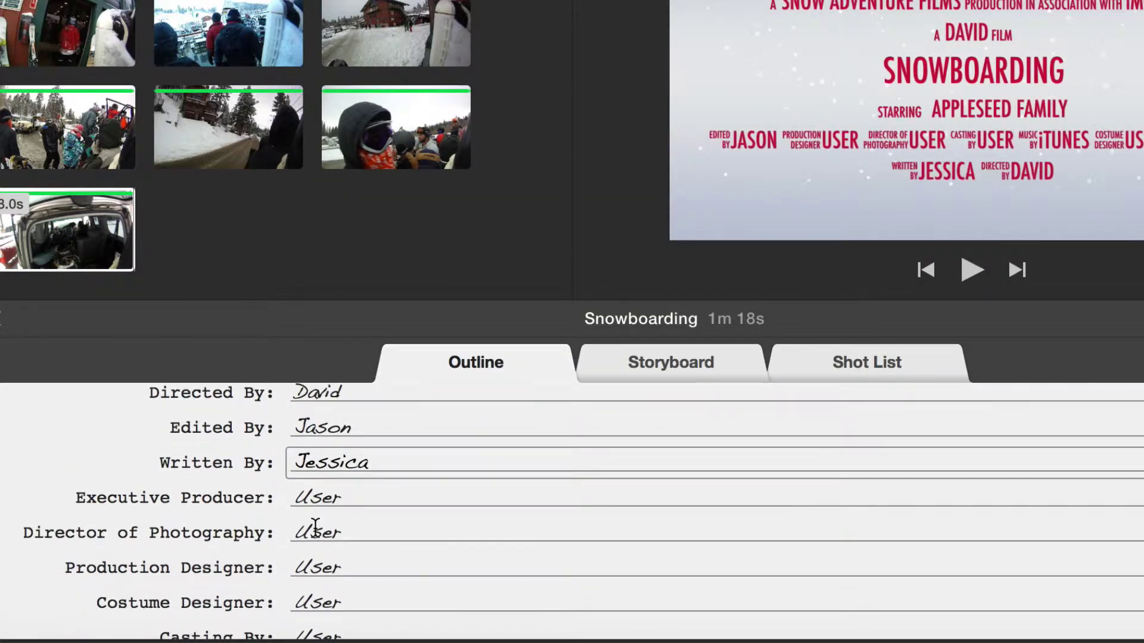
key("Tab")
type("David")
Step: Enter crew names for the Director of Photography, Costume Designer and Casting By credits
key("Tab")
type("Jessica\tPaul")
key("Tab")
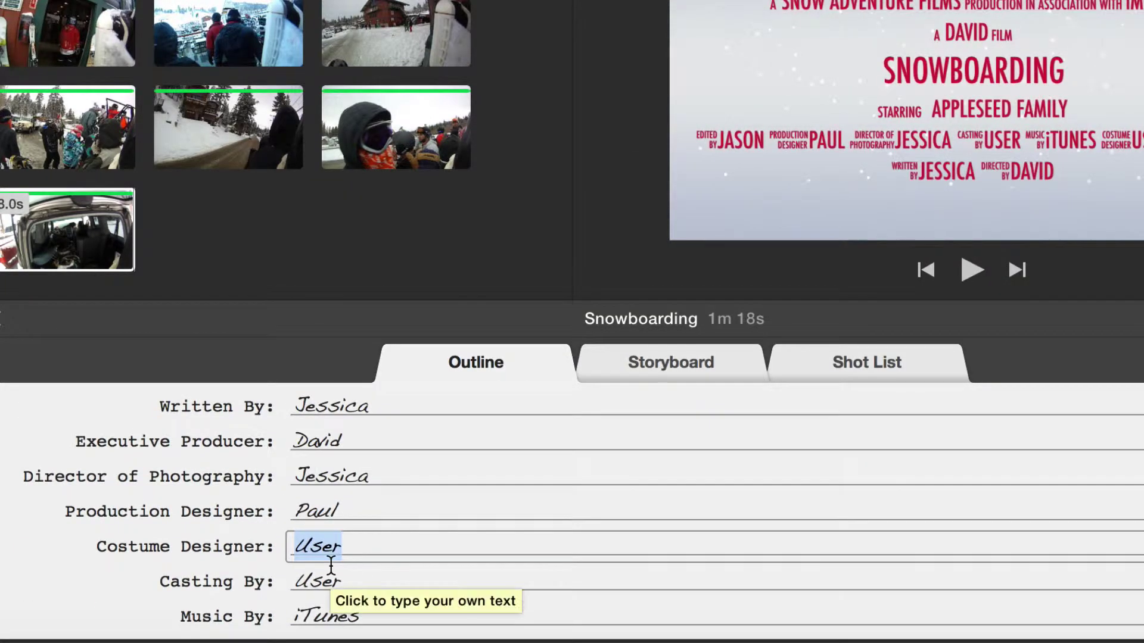
type("Lizzy")
key("Tab")
type("Everyone")
scroll(314, 609, "up", 10)
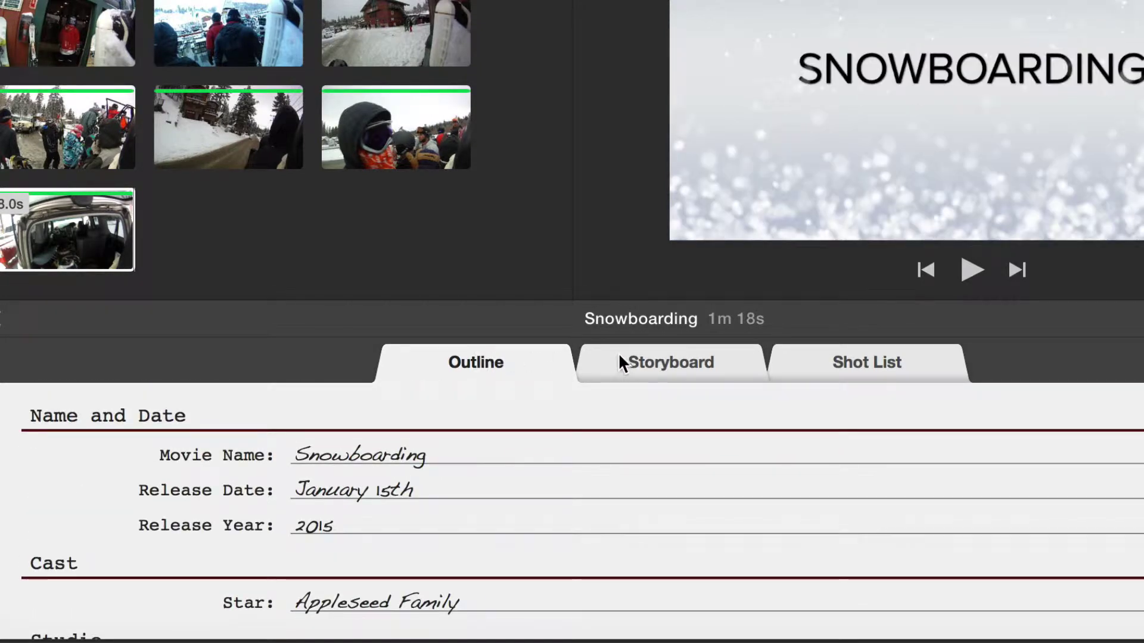
Step: Switch to the Storyboard to show the trailer's shot placeholders
left_click(619, 360)
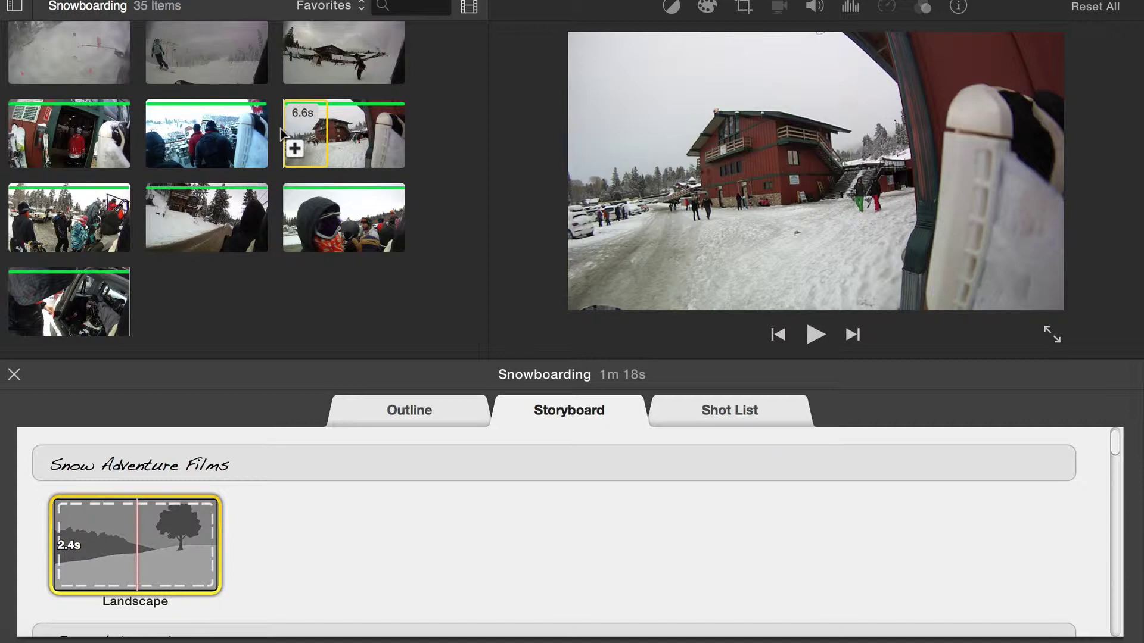
Step: Fill the Landscape, Action, Wide, Medium and first Closeup placeholders with snowboarding clips
left_click(287, 141)
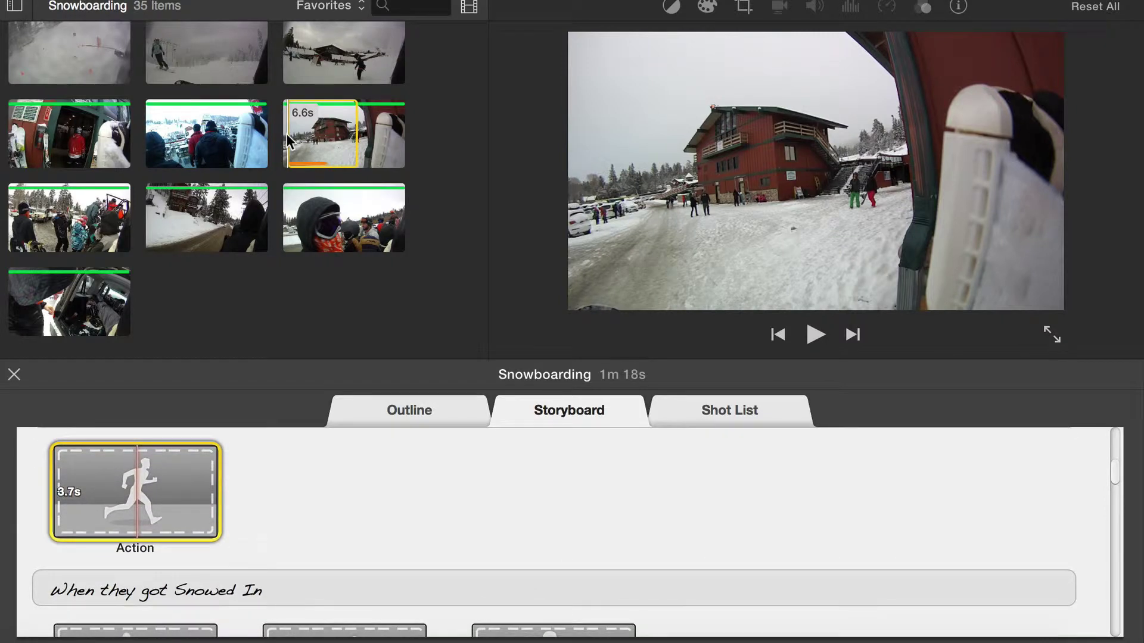
scroll(288, 140, "up", 3)
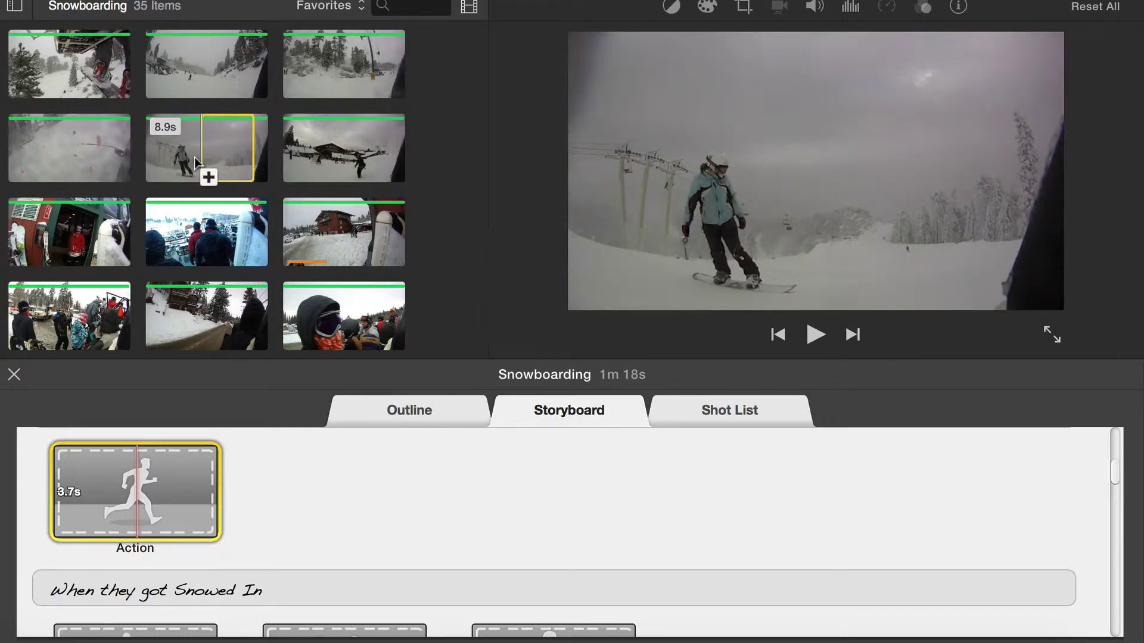
left_click(203, 164)
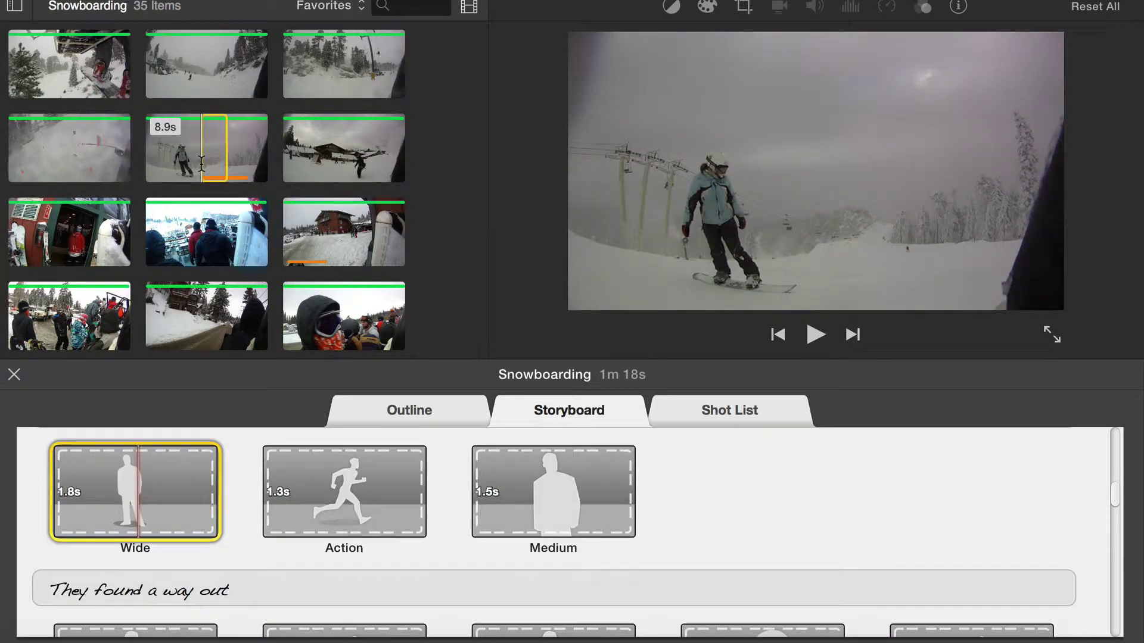
scroll(203, 179, "up", 5)
left_click(96, 57)
left_click(335, 203)
left_click(245, 131)
scroll(244, 179, "up", 5)
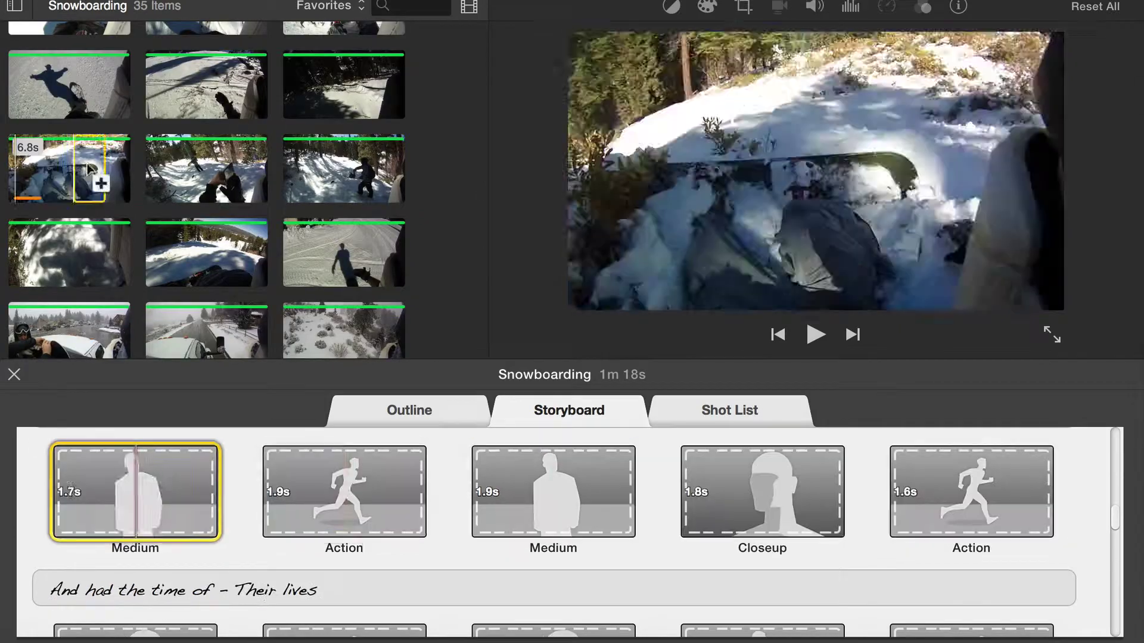
left_click(206, 179)
left_click(320, 146)
left_click(209, 191)
left_click(81, 267)
Step: Fill the next Closeup, Action and Medium placeholders with snowboarding clips
scroll(184, 206, "down", 5)
left_click(333, 220)
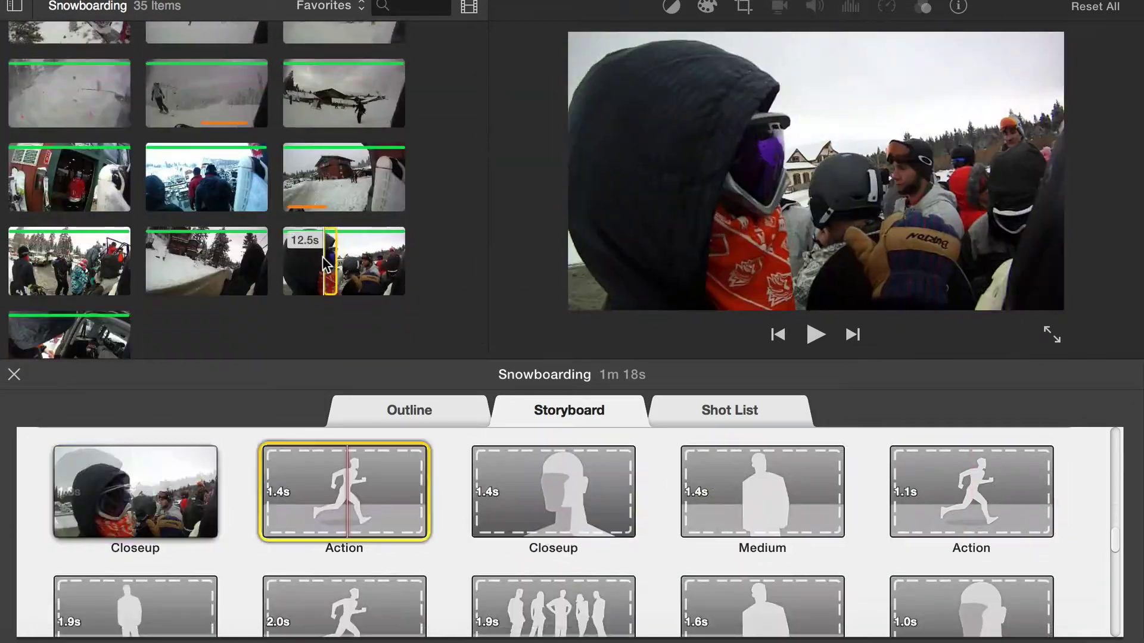
left_click(203, 217)
left_click(72, 220)
left_click(69, 301)
left_click(97, 202)
left_click(96, 203)
left_click(205, 215)
left_click(335, 256)
left_click(333, 179)
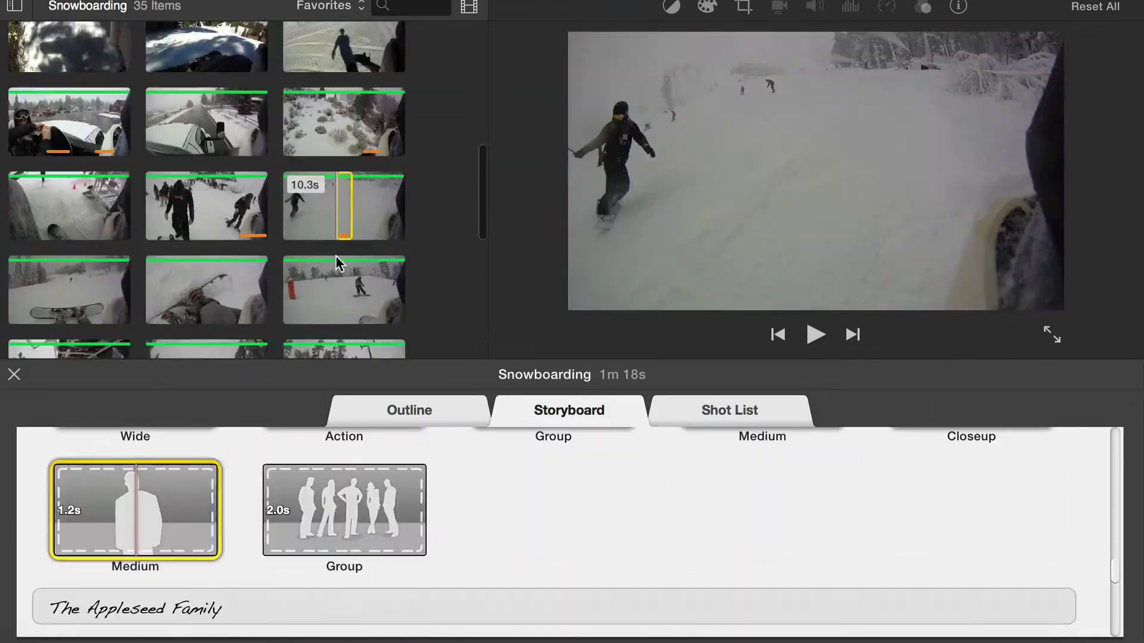
Step: Fill the remaining Group, final Action and final Medium placeholders with clips
scroll(203, 178, "down", 3)
left_click(205, 197)
left_click(69, 280)
left_click(206, 109)
scroll(203, 179, "down", 3)
left_click(205, 203)
left_click(69, 280)
left_click(207, 121)
left_click(207, 289)
scroll(273, 560, "down", 2)
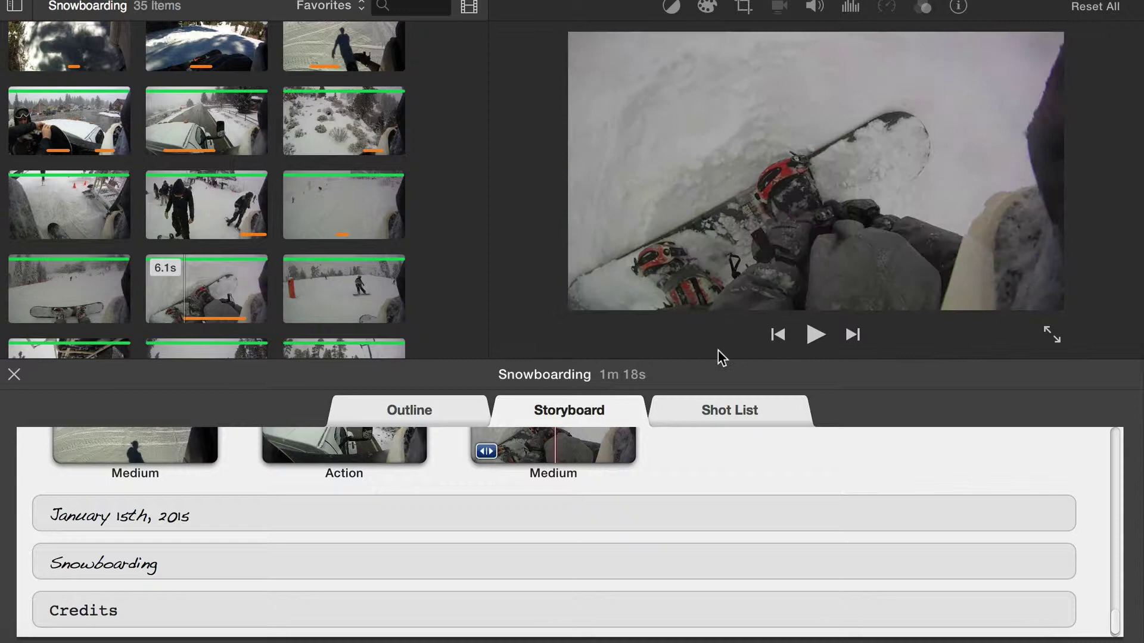
left_click(777, 336)
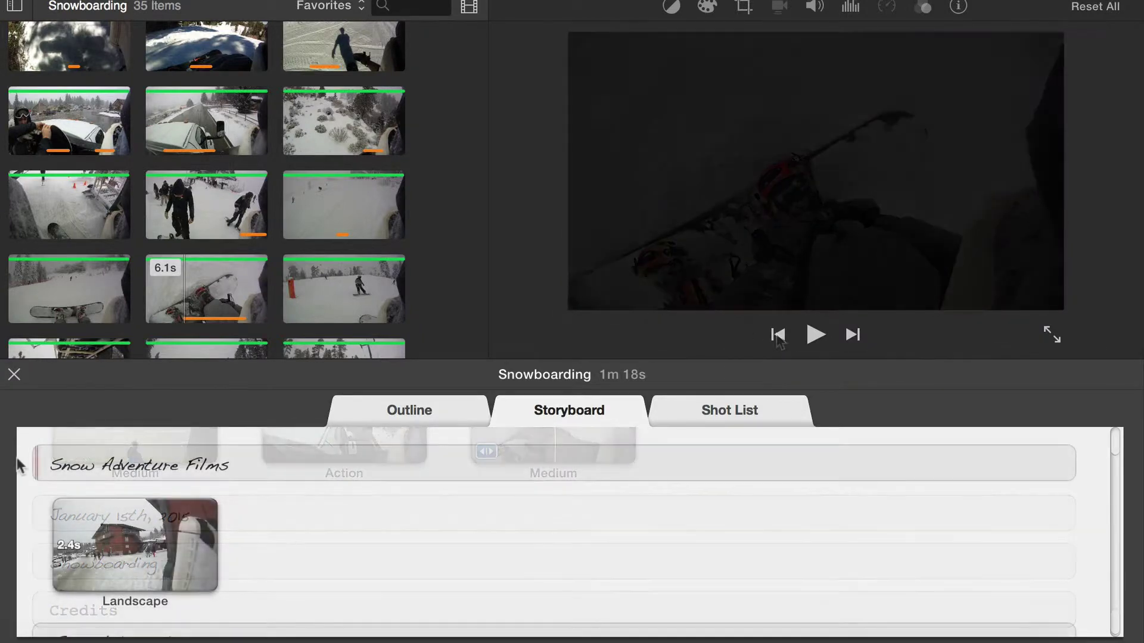
key("space")
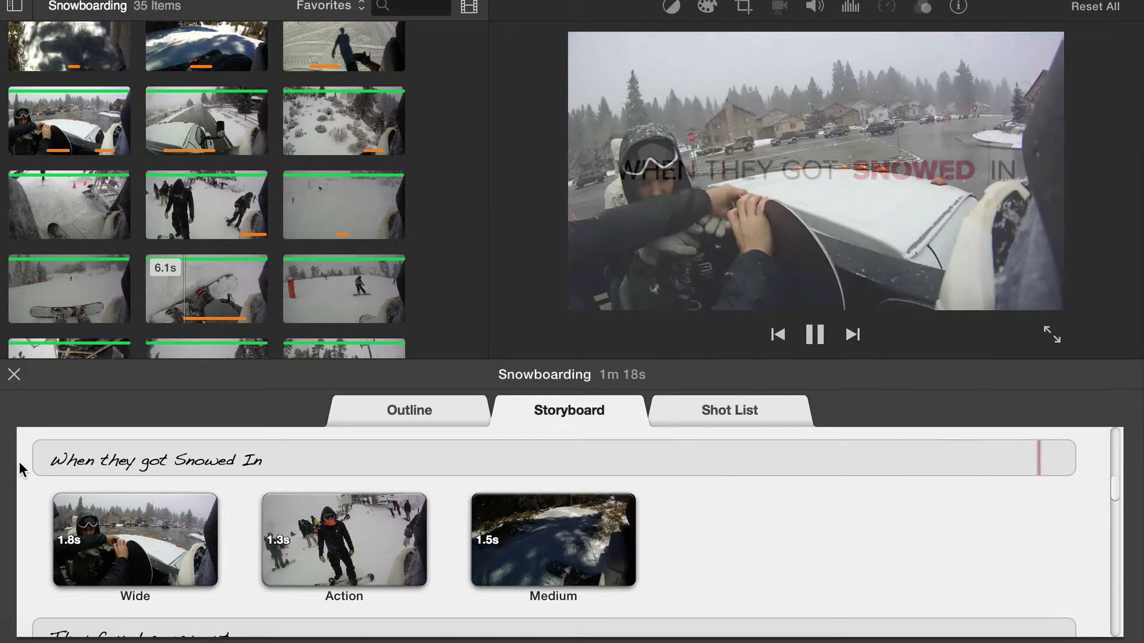
key("space")
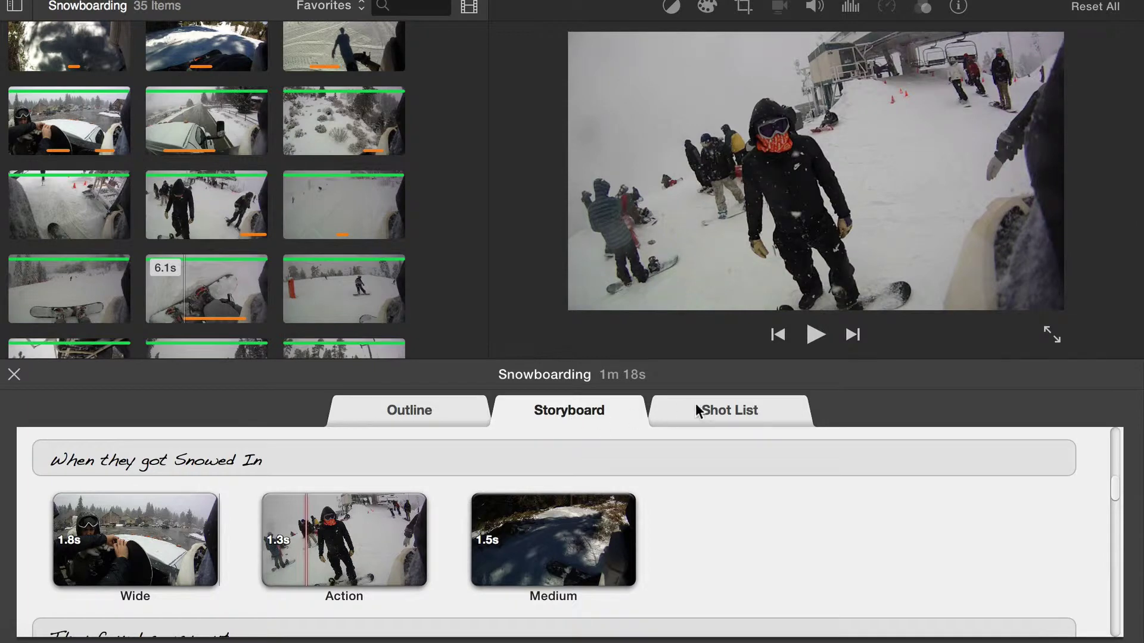
Step: In the Shot List, replace the 1.3s Action shot with the snowboarders-near-a-truck clip
left_click(711, 411)
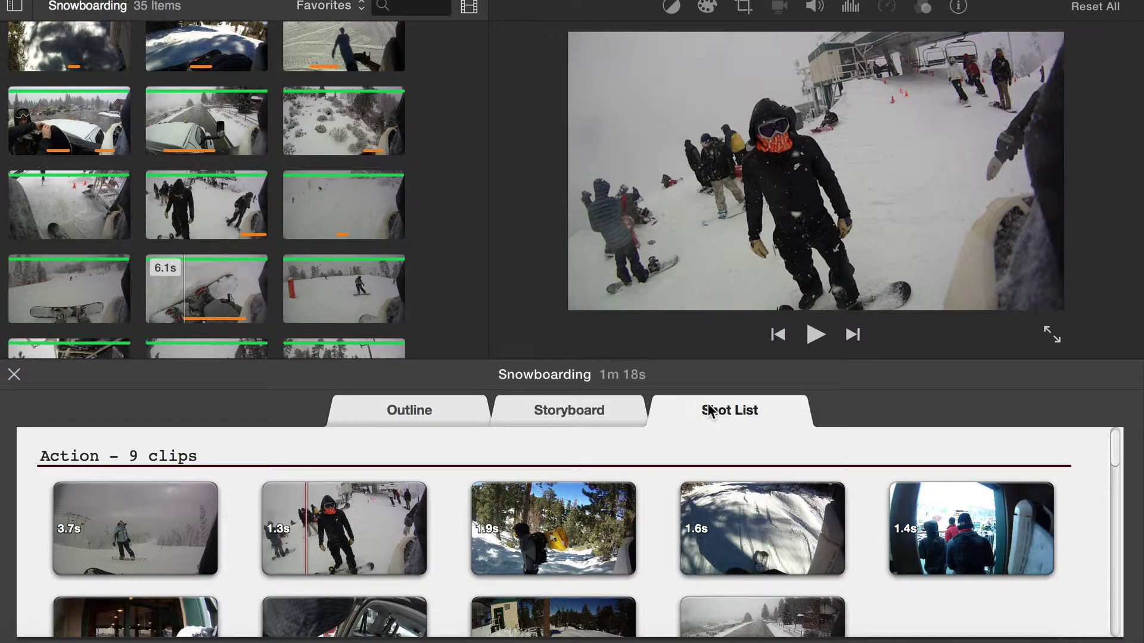
scroll(355, 531, "down", 5)
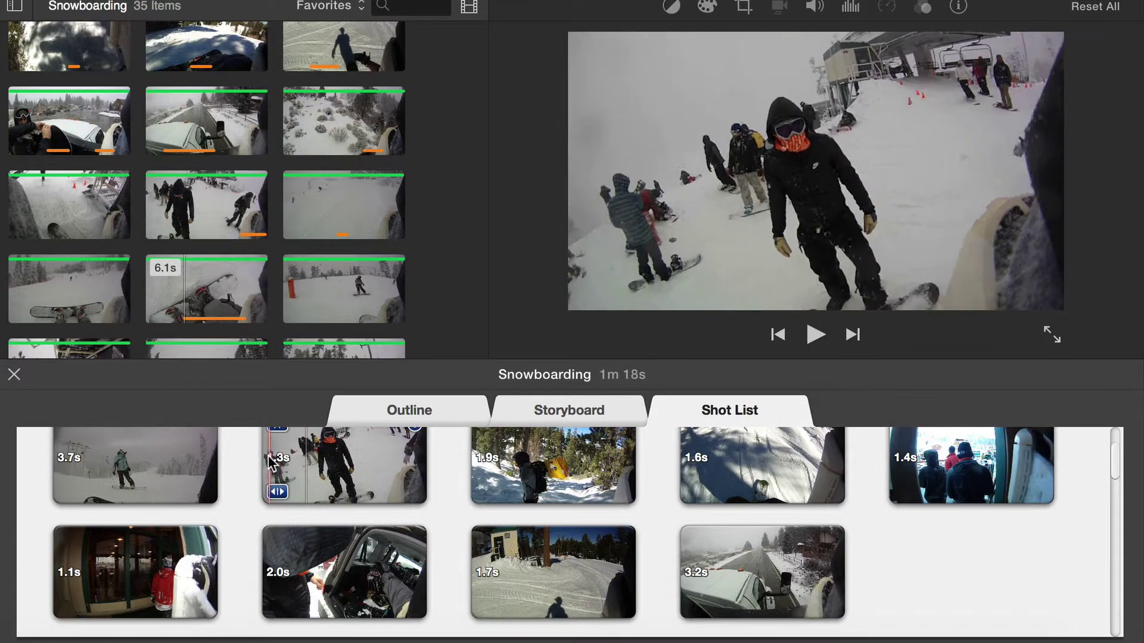
left_click(339, 469)
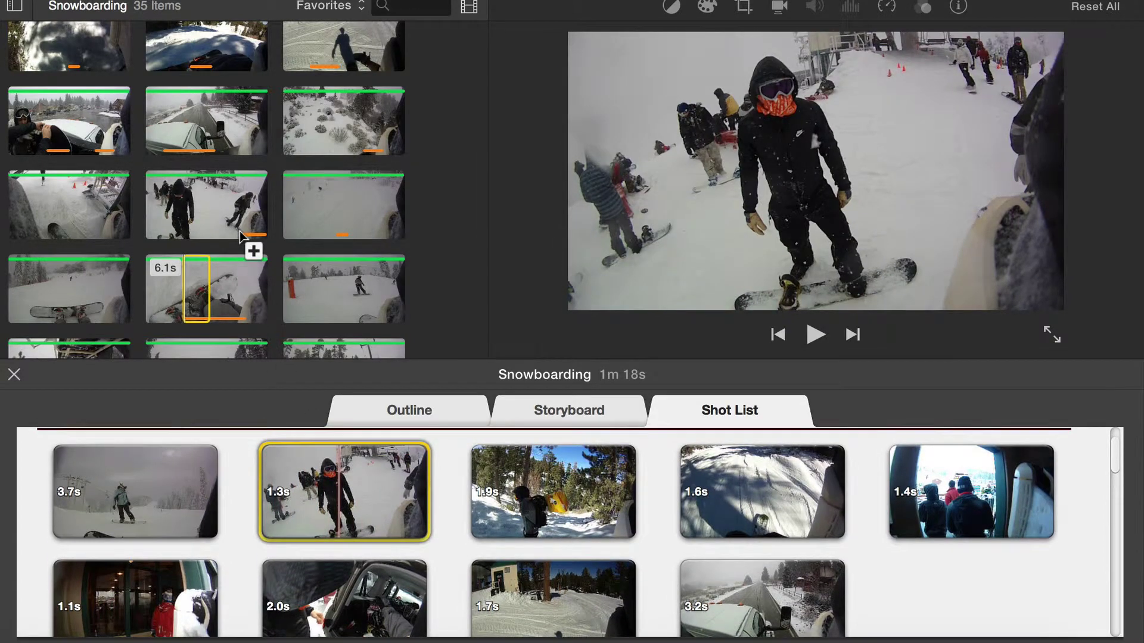
scroll(246, 236, "up", 5)
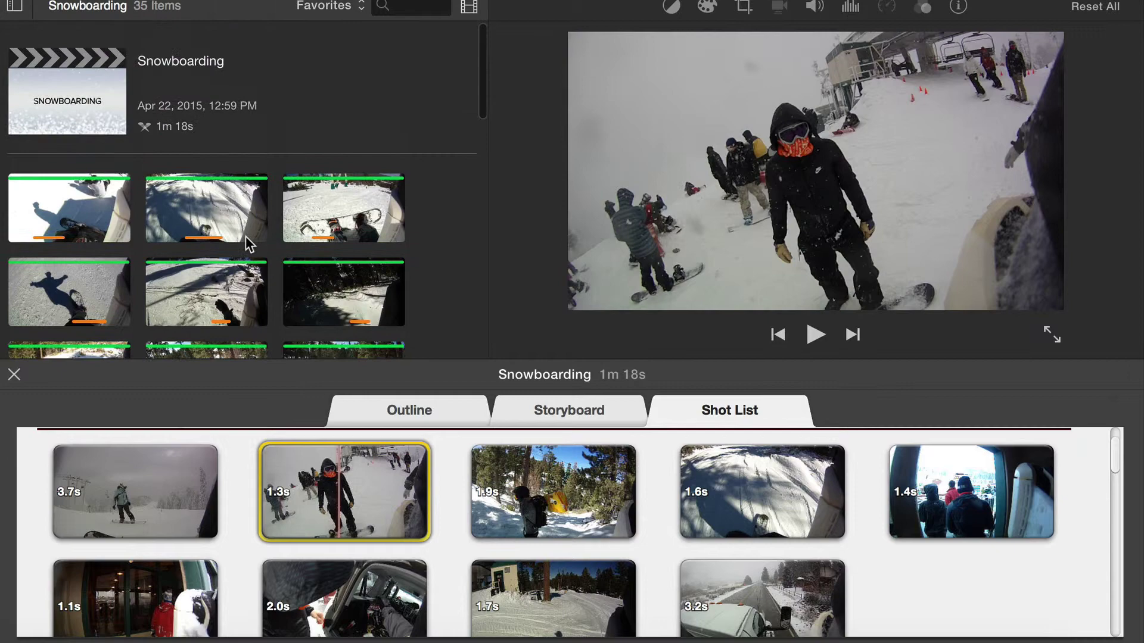
scroll(246, 236, "down", 10)
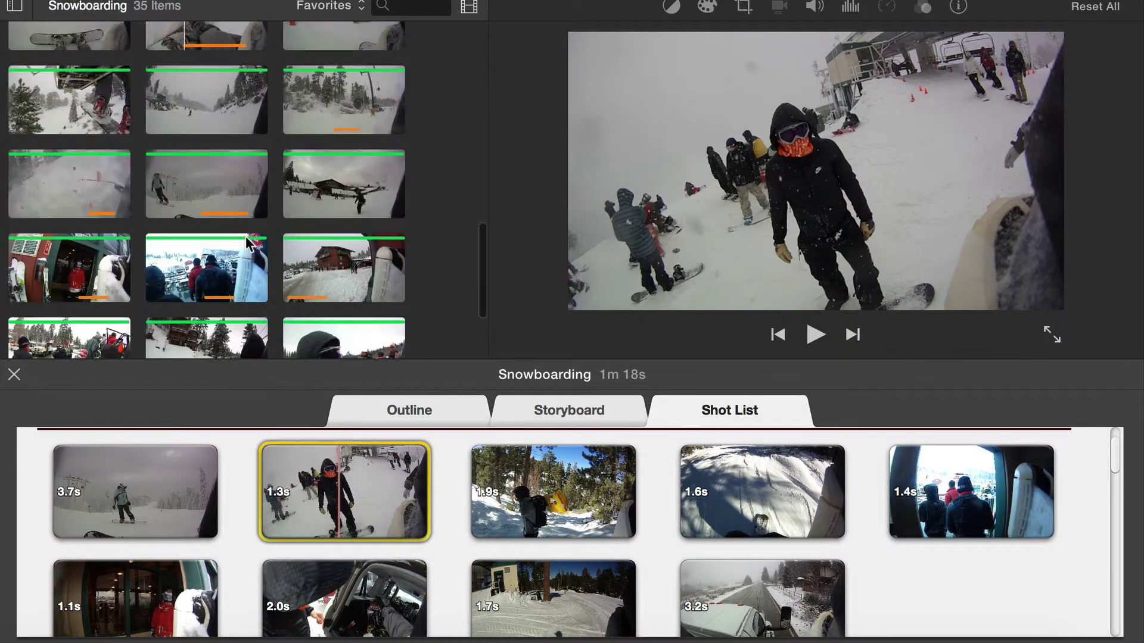
scroll(246, 236, "down", 3)
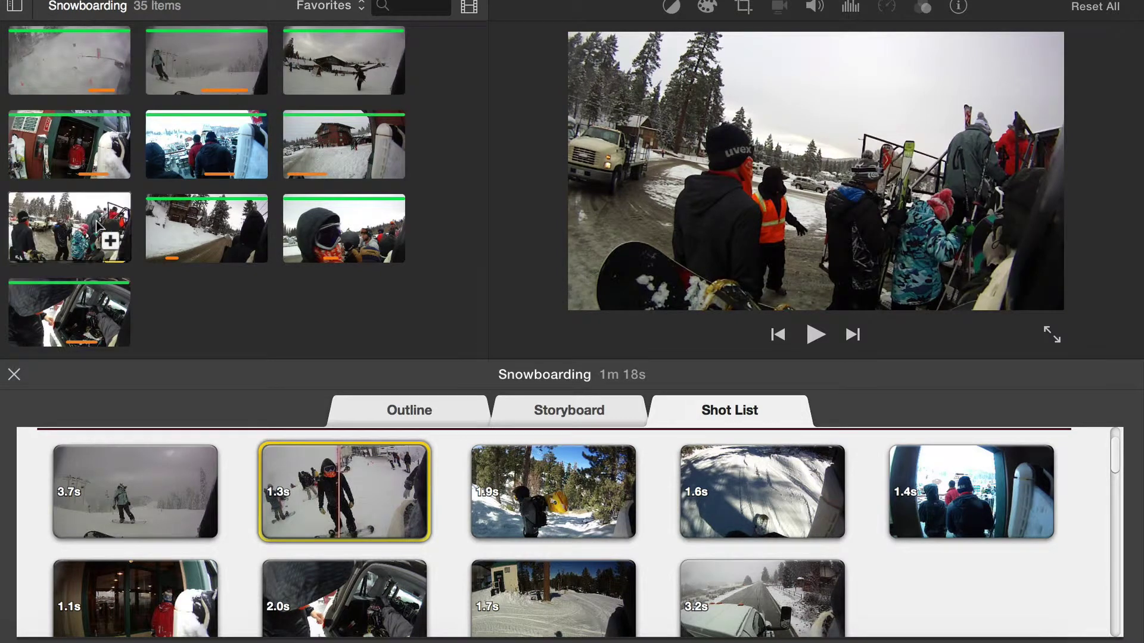
left_click(107, 239)
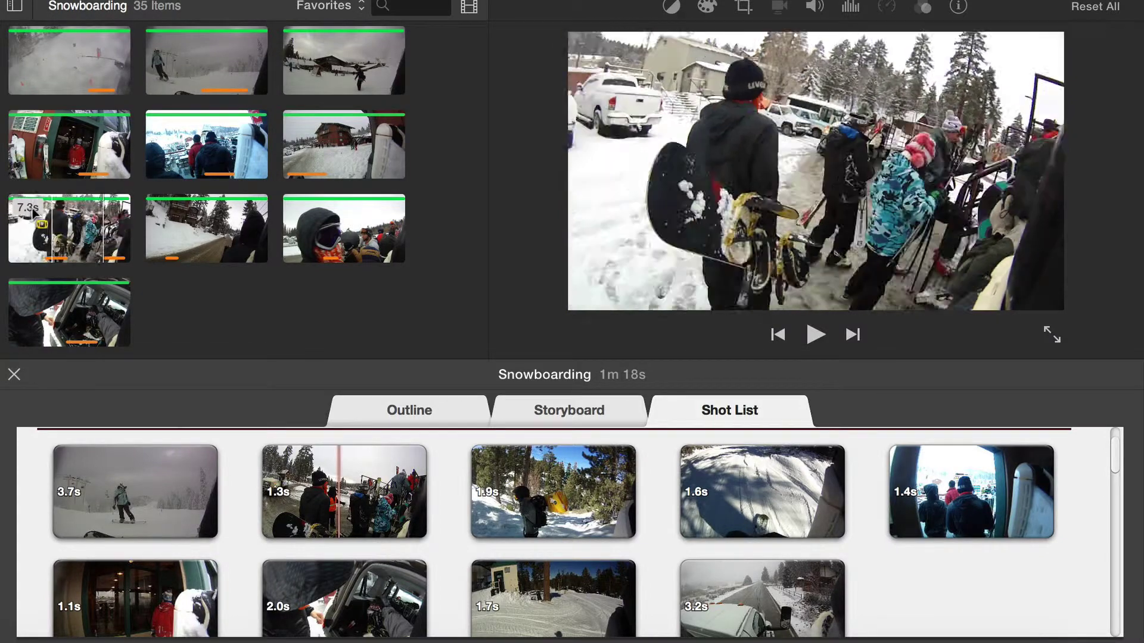
Step: In the Outline, preview Glowing Pyramid, Signals Across the Globe and Trees logos, keeping Snowy Mountain Peak
left_click(367, 415)
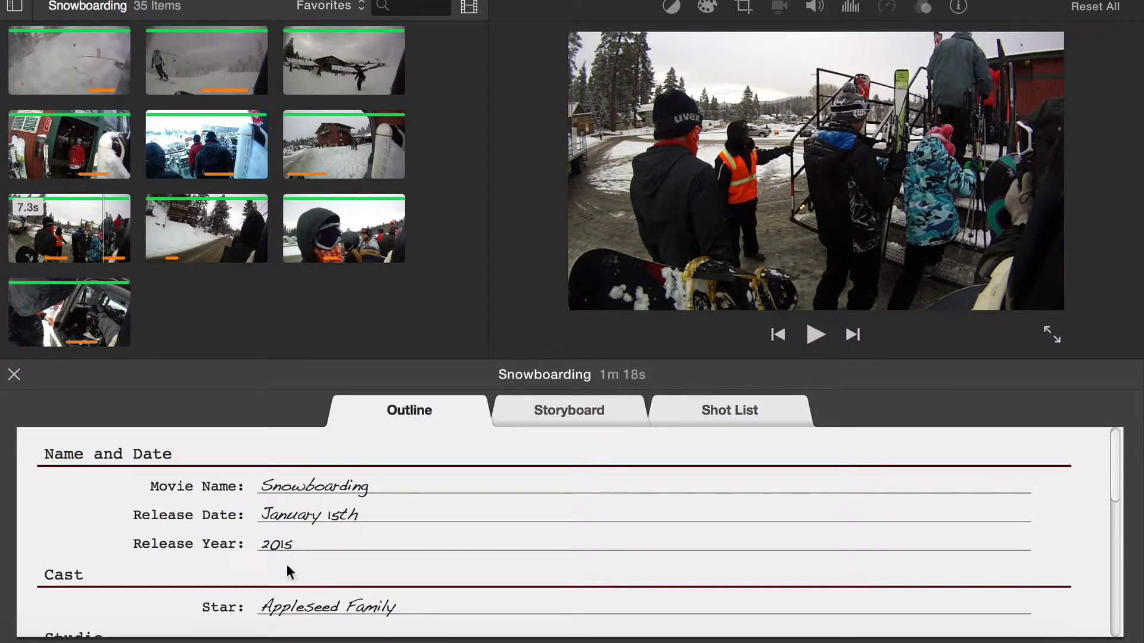
scroll(286, 564, "down", 5)
scroll(284, 563, "down", 2)
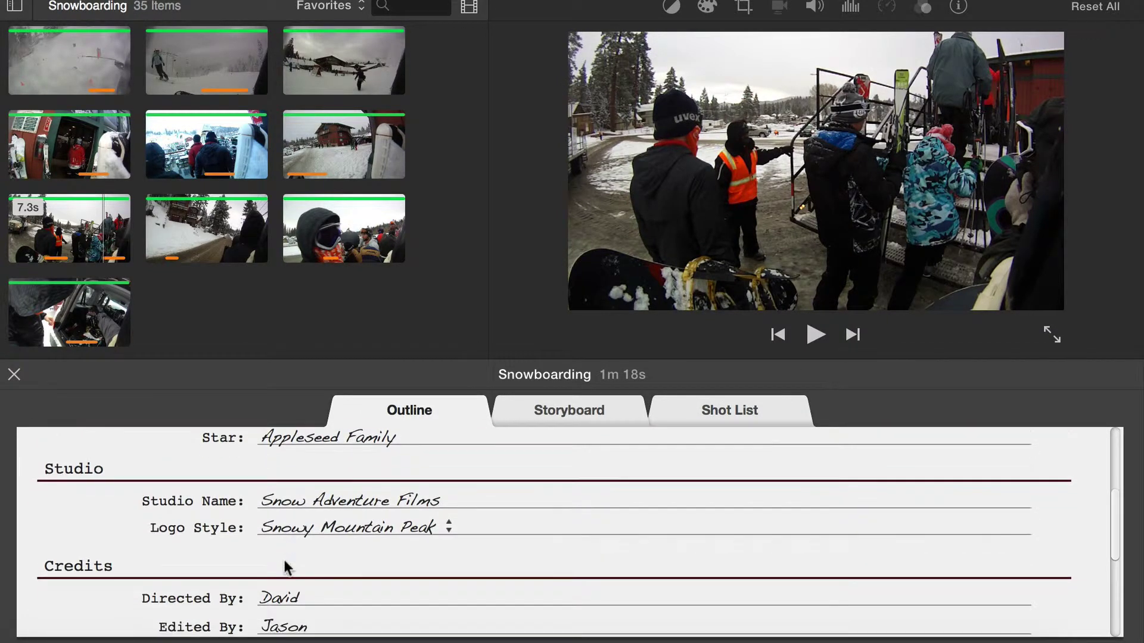
left_click(324, 527)
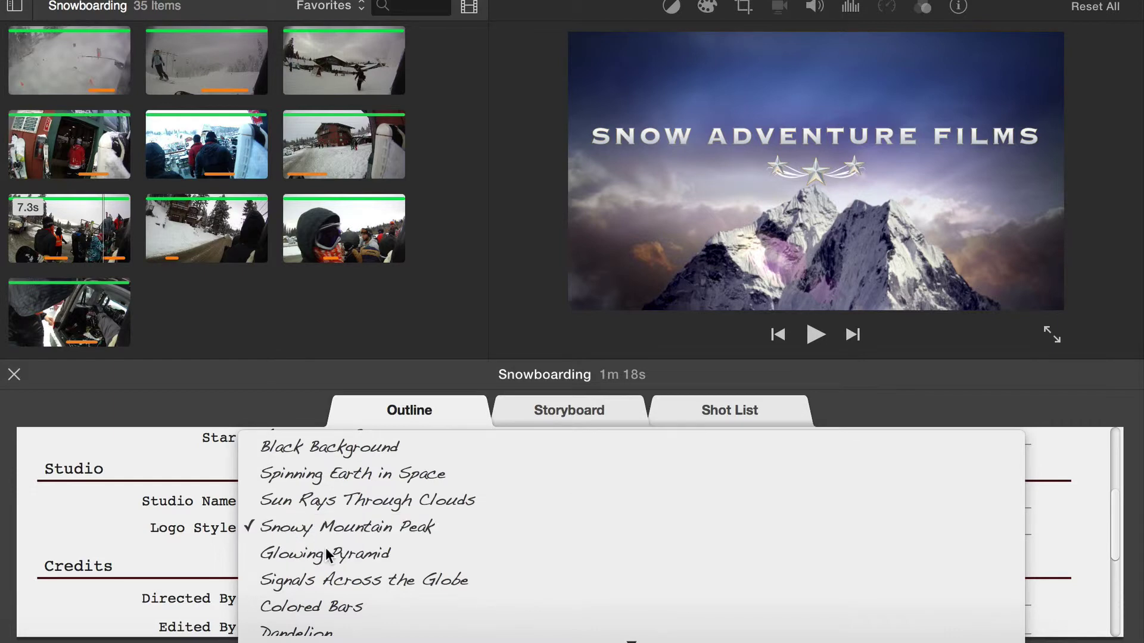
left_click(325, 553)
left_click(324, 525)
left_click(326, 547)
left_click(326, 544)
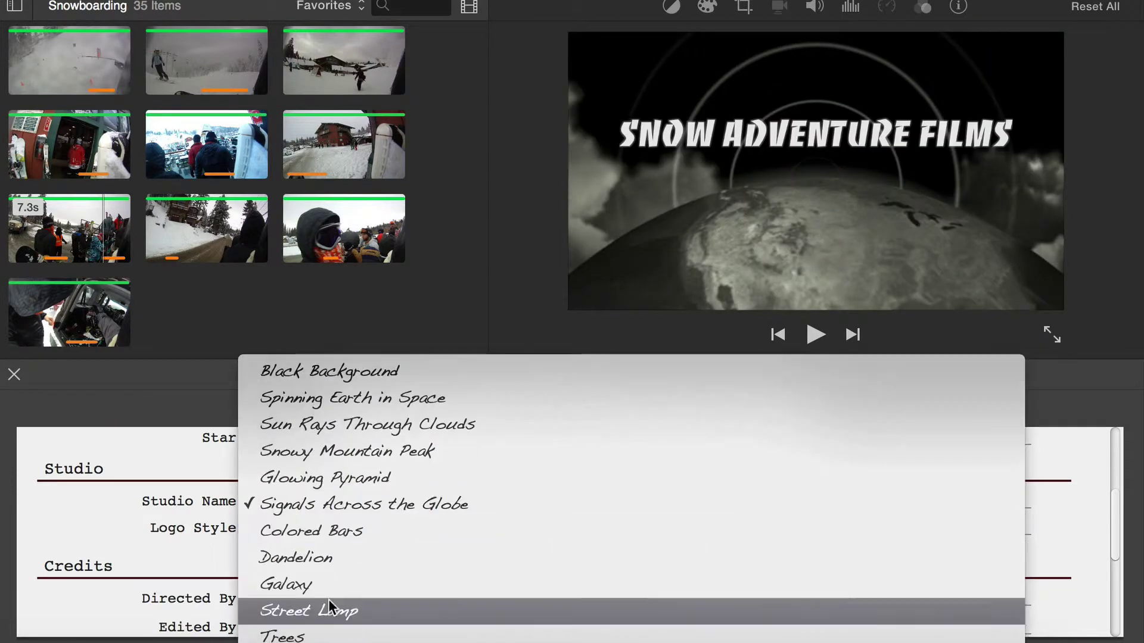
left_click(327, 635)
left_click(323, 528)
left_click(314, 340)
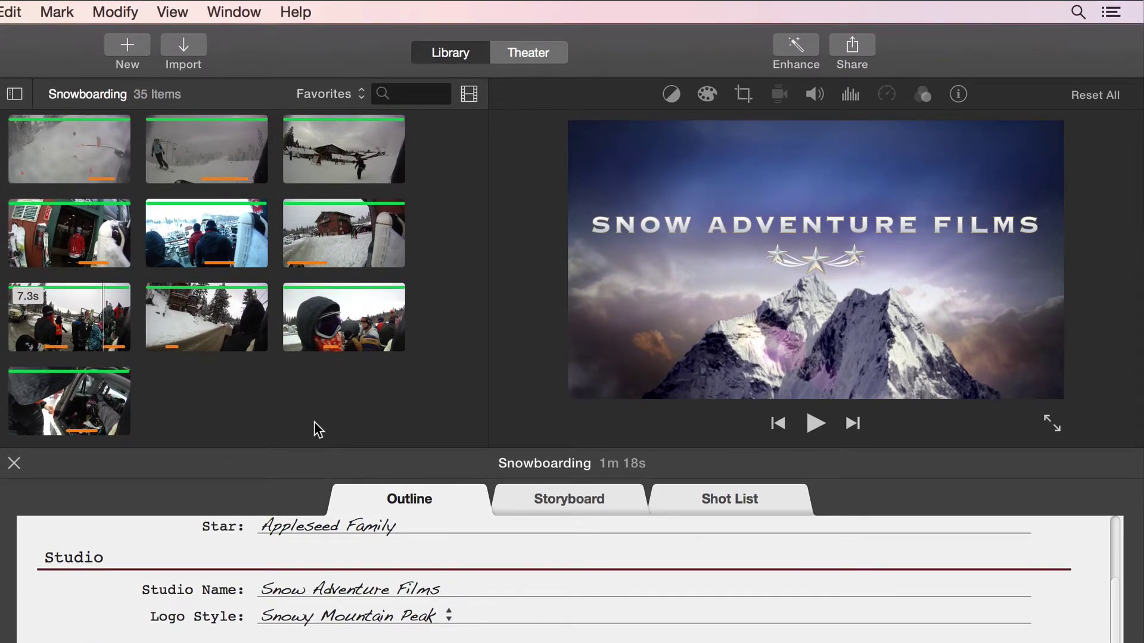
Step: Show the trailer's Share destinations: Theater, Email, YouTube, Vimeo, Image and File
left_click(850, 46)
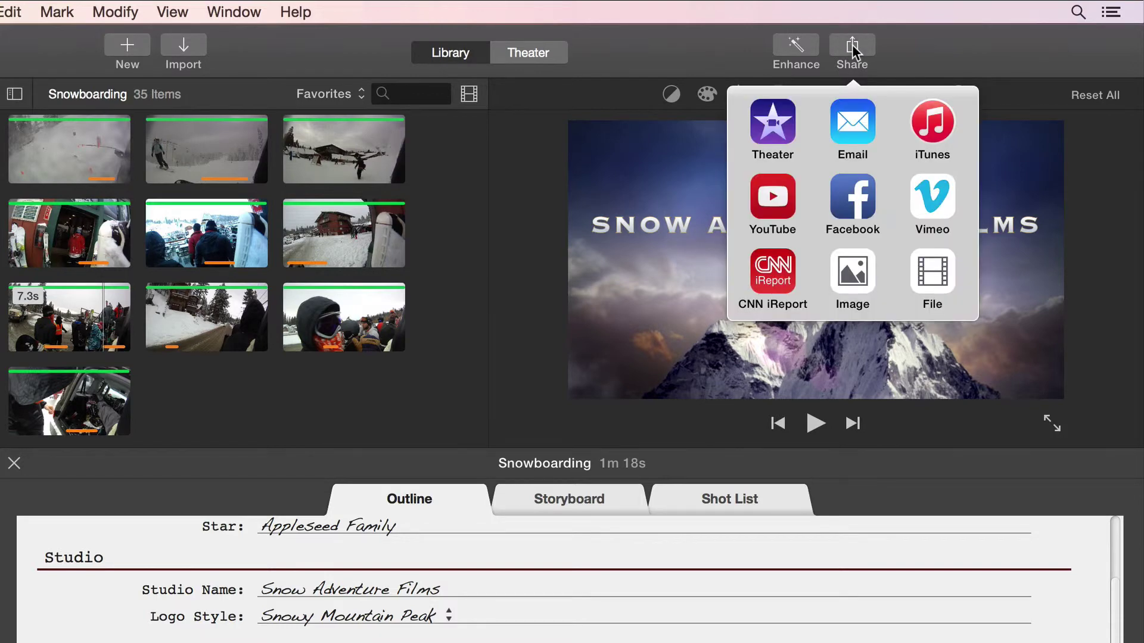